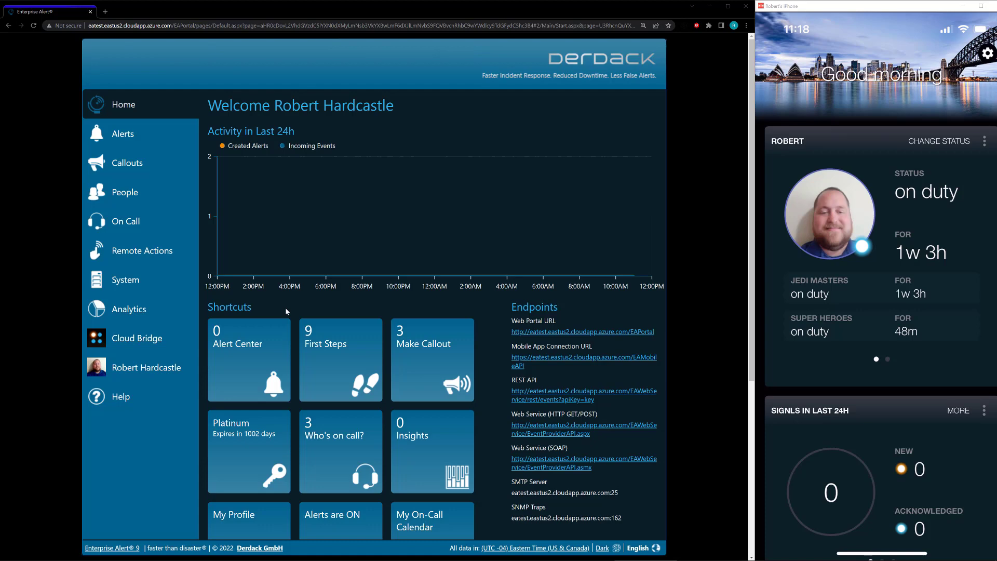
Open the Cloud Bridge page describing the SIGNL4 integration, with 0 linked teams
click(139, 344)
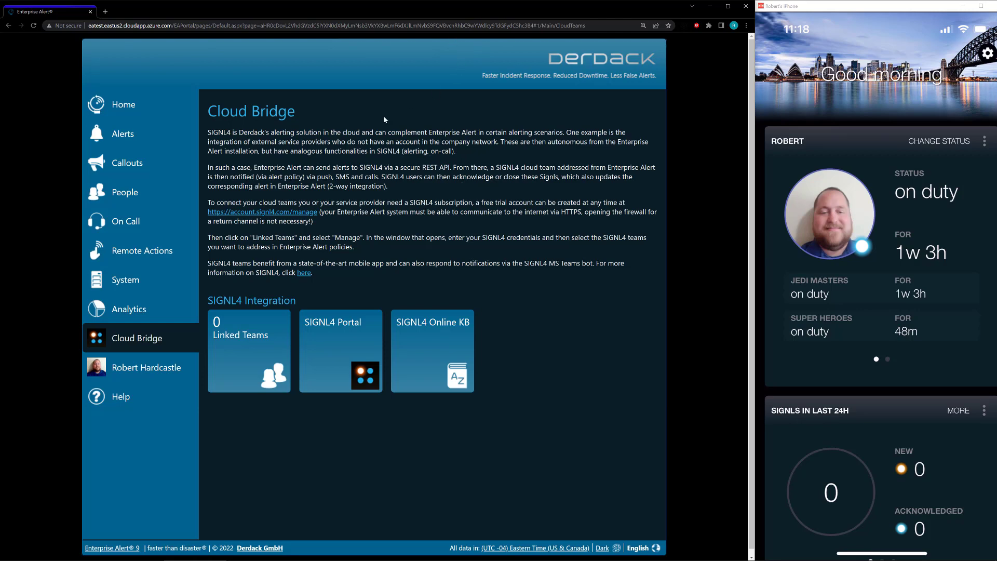
Open Linked Teams and start managing SIGNL4 team links to bring up the sign-in
click(248, 331)
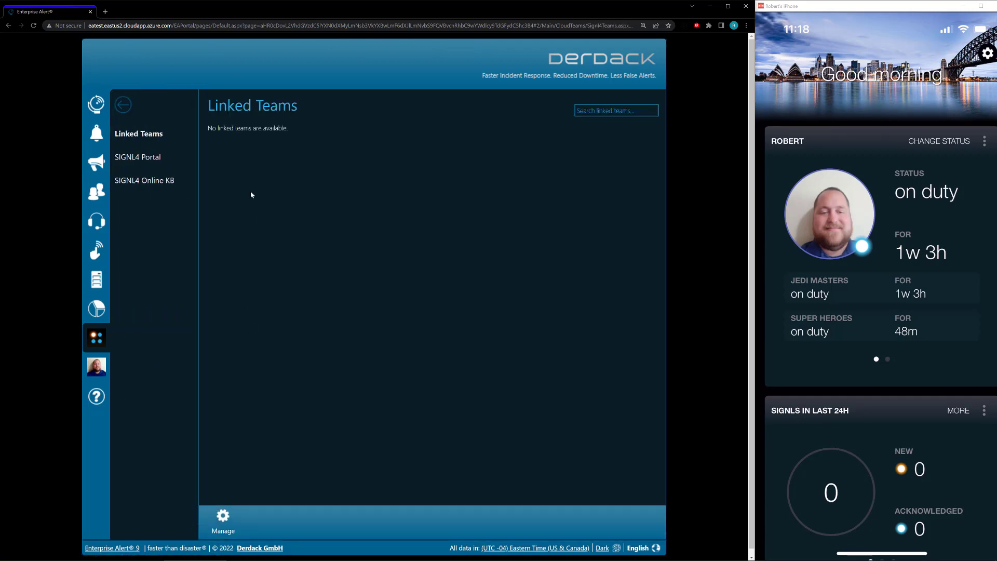
click(236, 516)
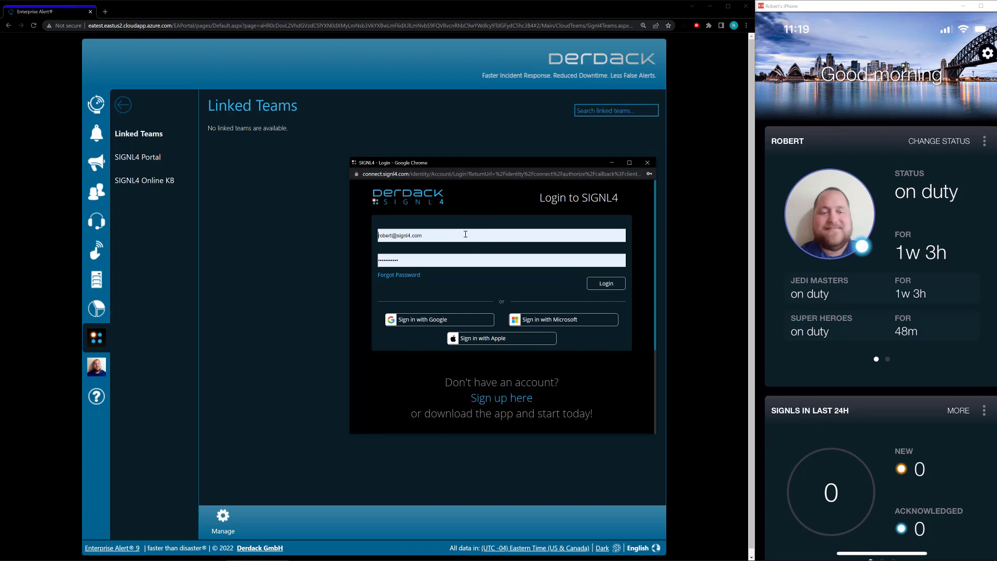
Sign in to SIGNL4, link Jedi Masters and Super Heroes for All Tenants (Public), and confirm
click(607, 284)
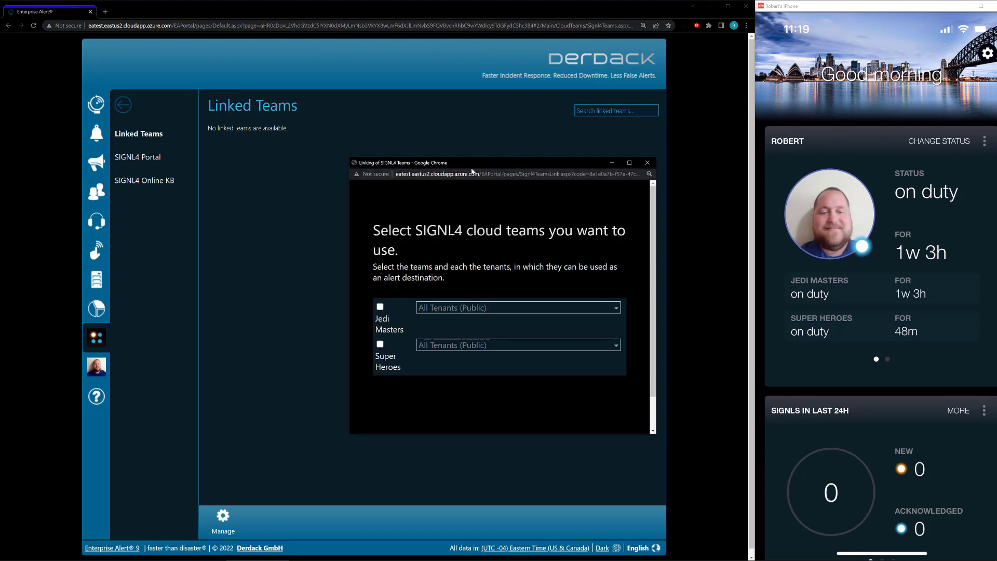
drag(455, 165, 372, 162)
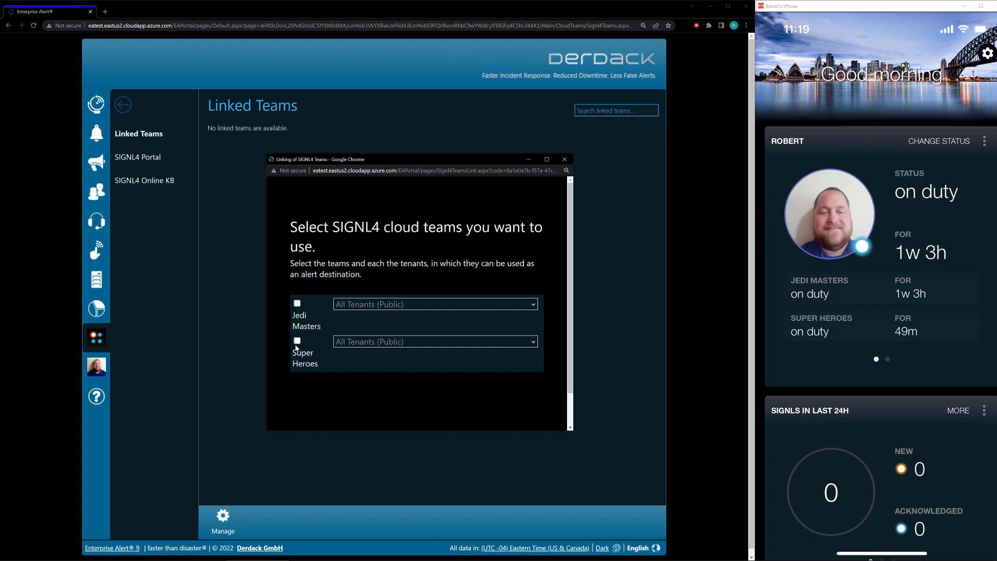
click(297, 303)
click(298, 341)
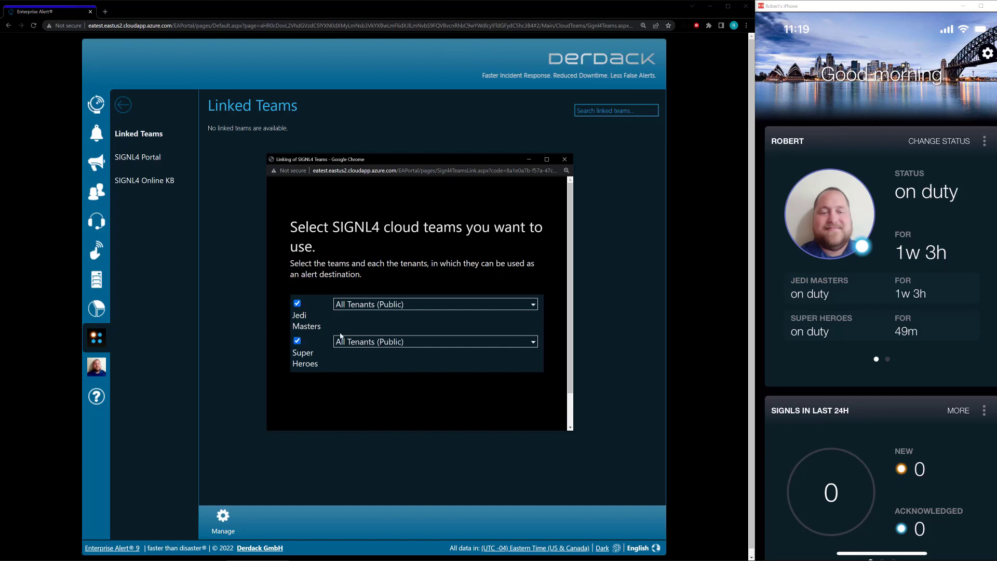
click(414, 305)
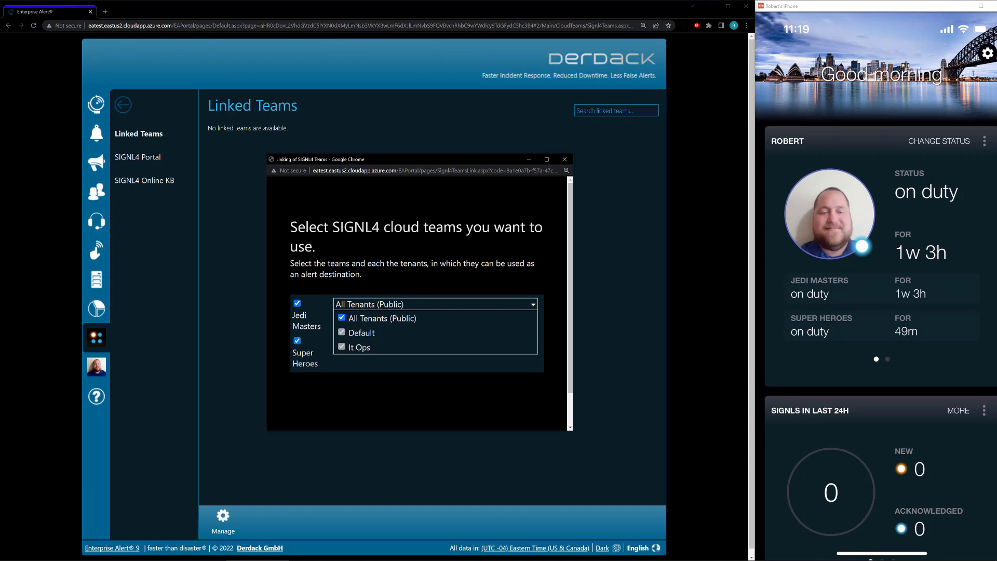
double_click(385, 318)
click(408, 280)
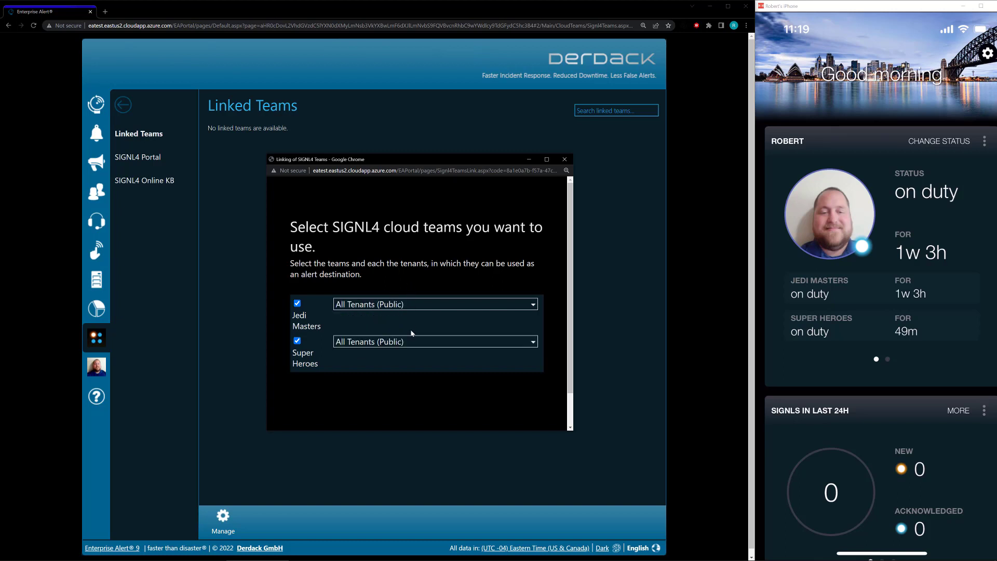
scroll(529, 353, down, 1)
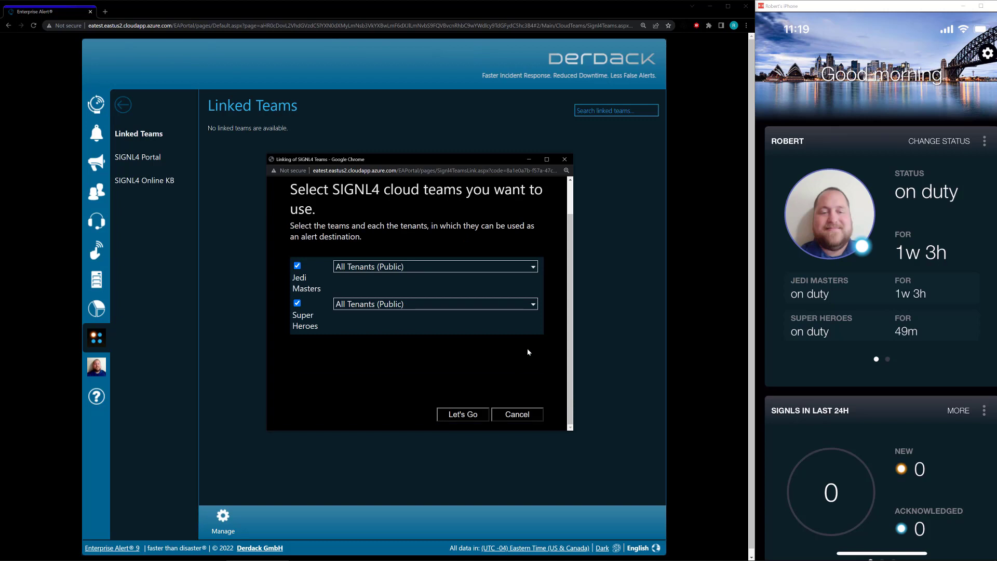
click(463, 415)
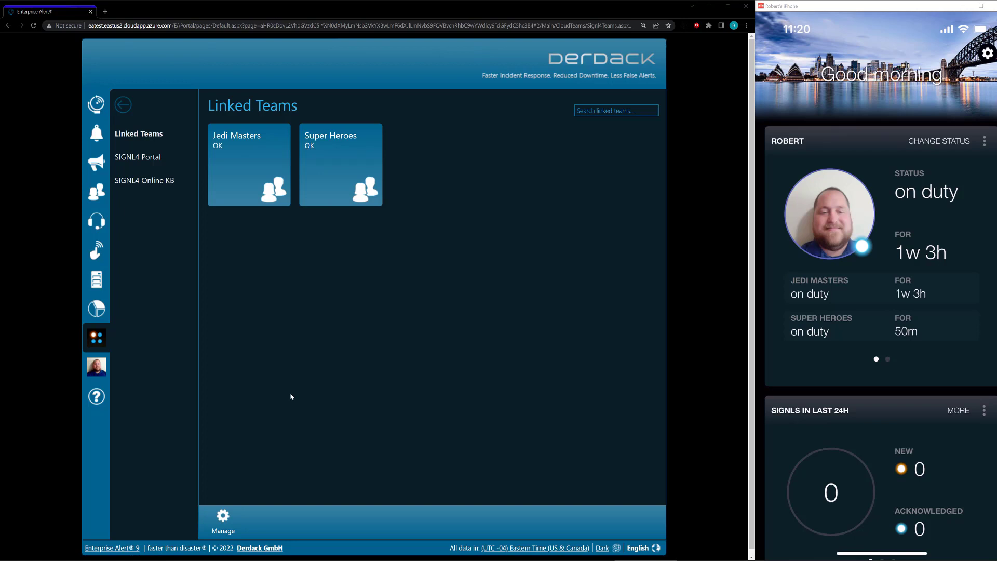
Once both team tiles show OK, view the Jedi Masters team details
click(264, 160)
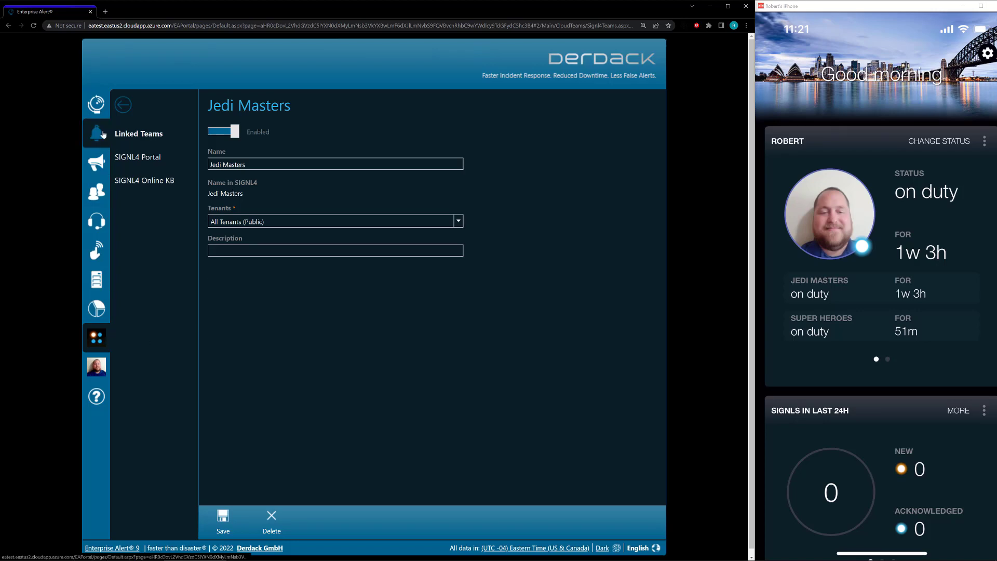
Go to Alerts > Alert Policies and show the Demo Security Alert policy's Alerting tab
click(95, 106)
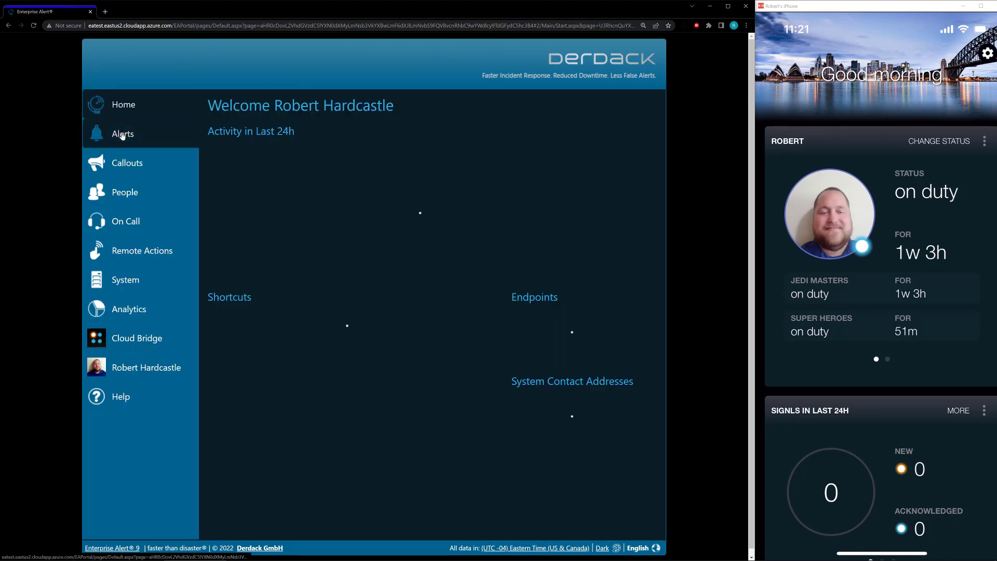
click(120, 134)
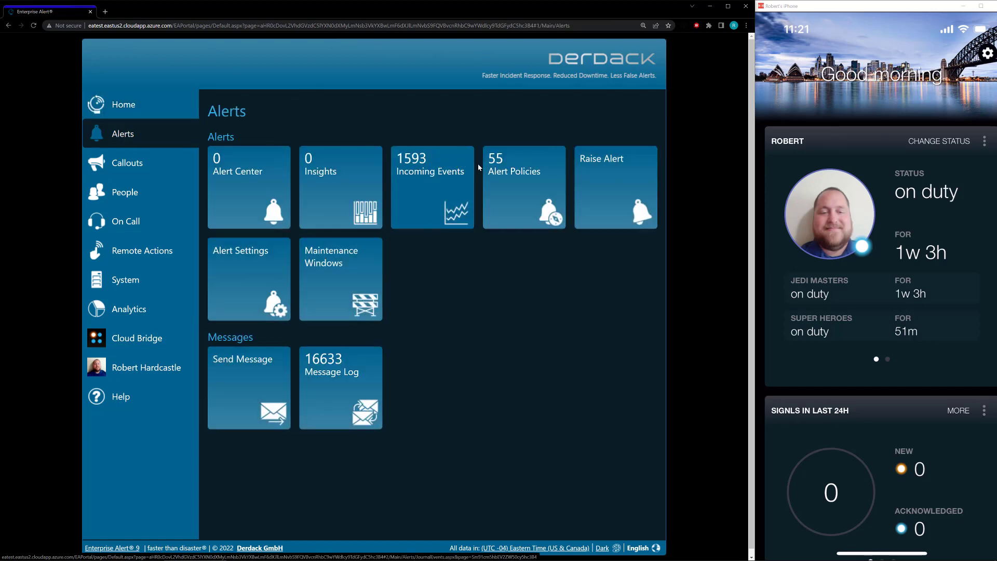
click(502, 174)
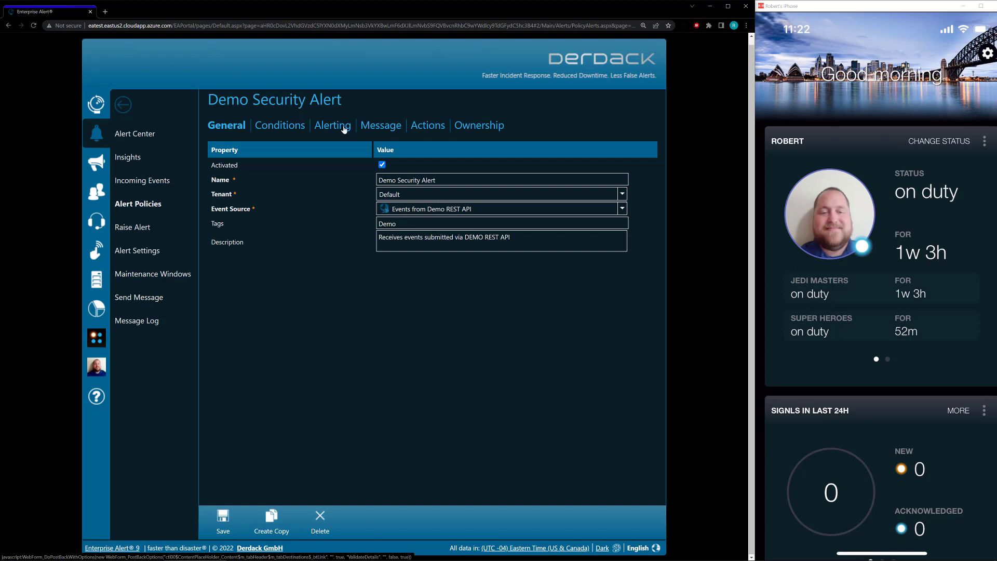
click(344, 129)
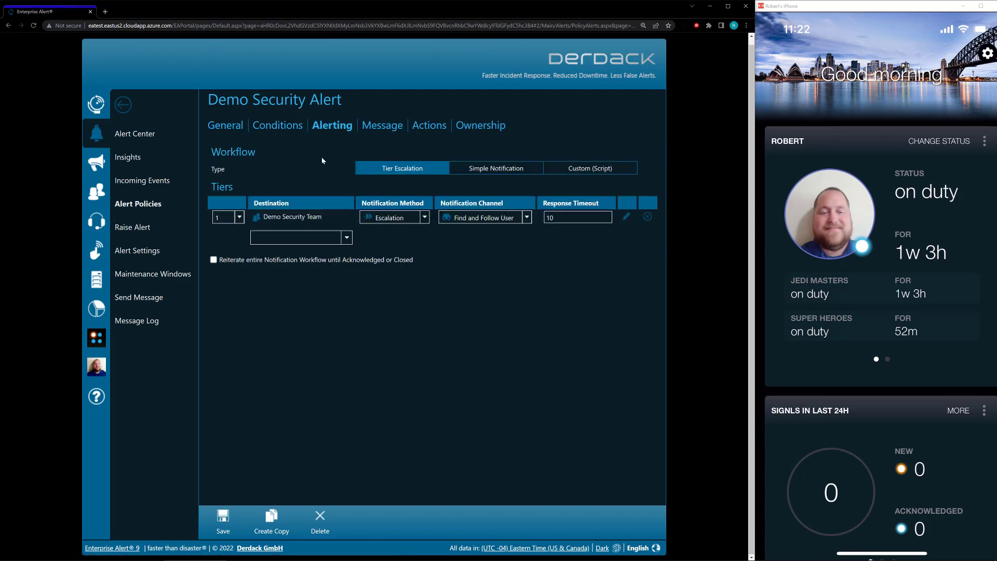
Add cloud team Jedi Masters as an escalation tier and delete the Demo Security Team tier
click(347, 238)
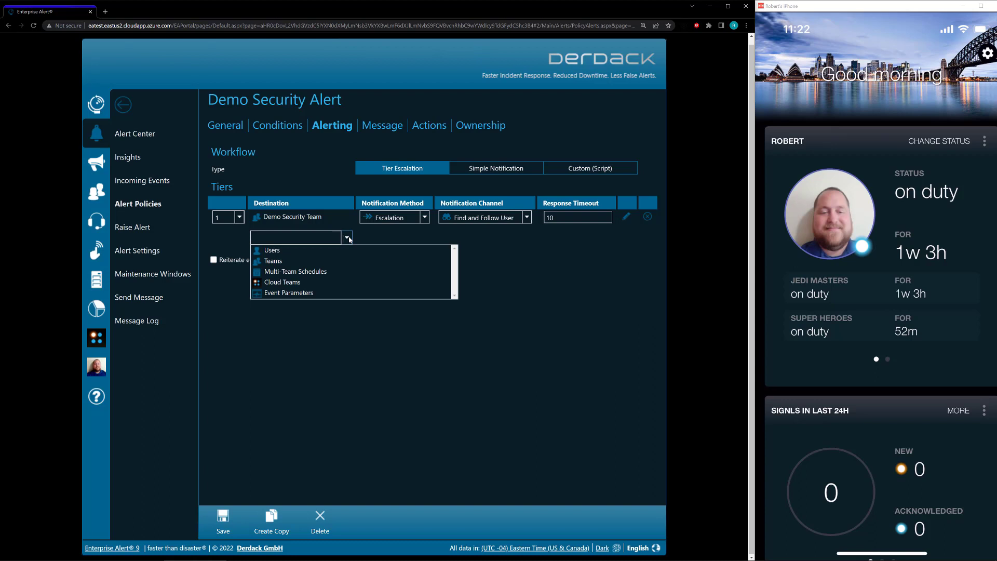
click(323, 281)
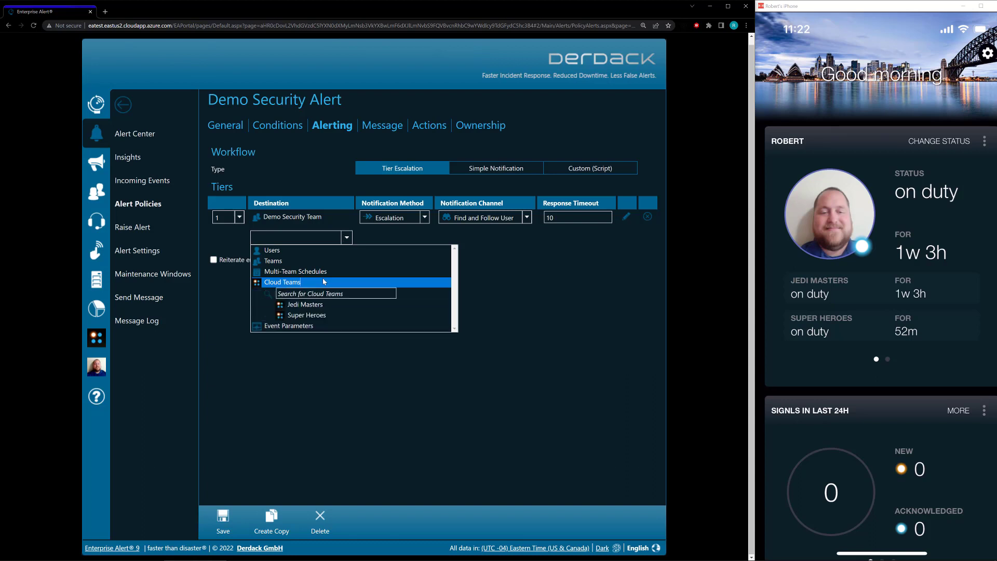
click(326, 306)
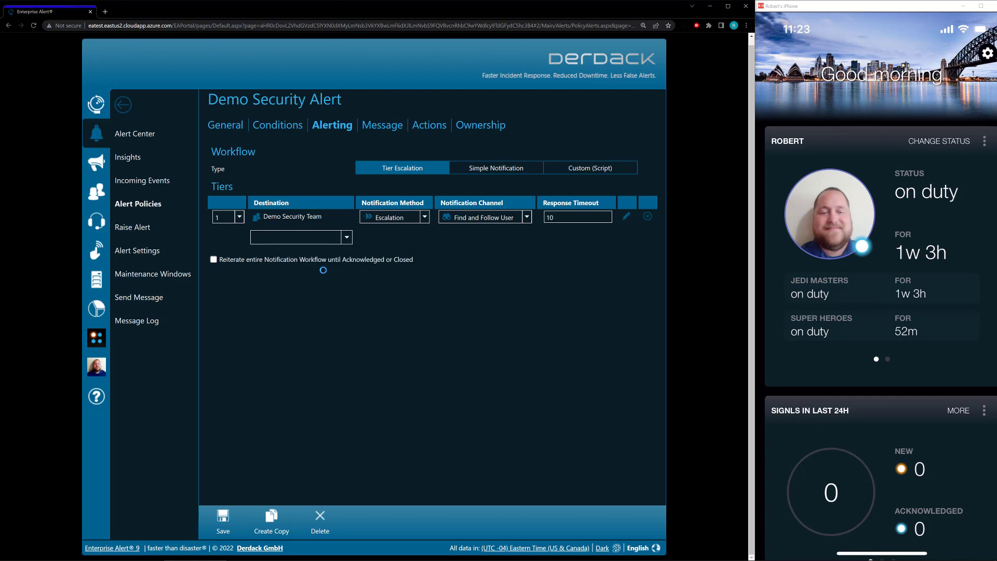
click(648, 219)
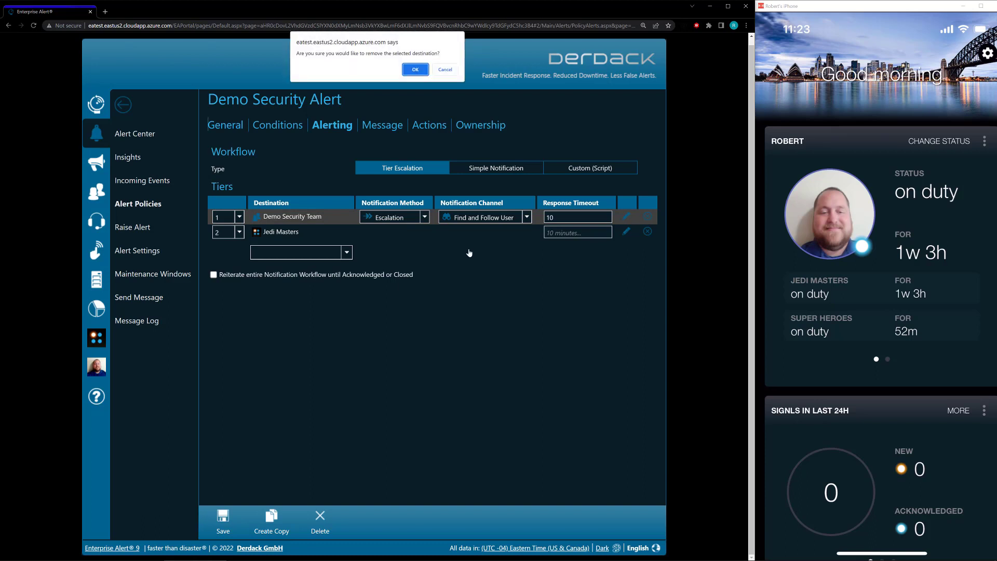
click(418, 70)
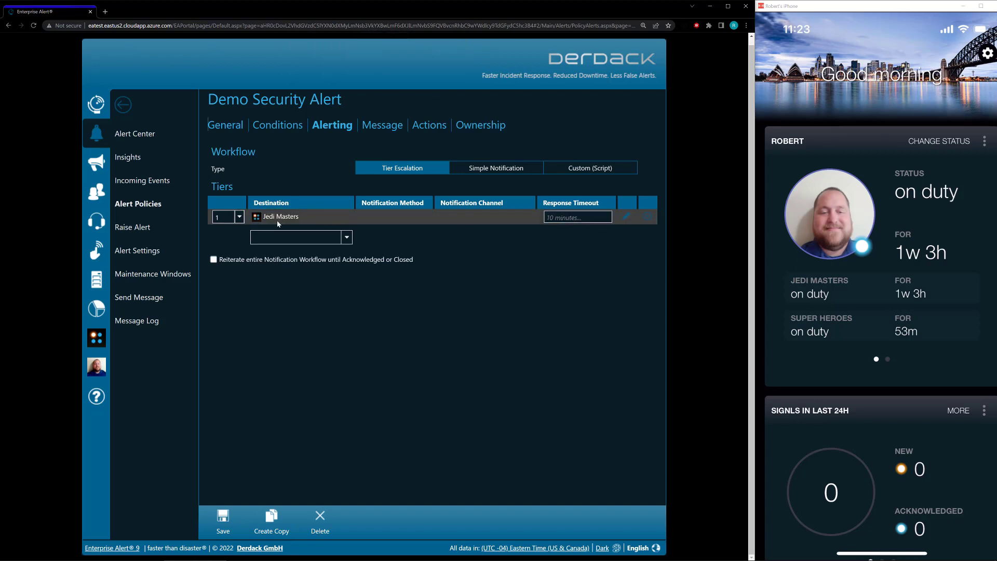
Set the Jedi Masters tier to use the SIGNL4 team setting and notify Event Source on status changes
click(627, 219)
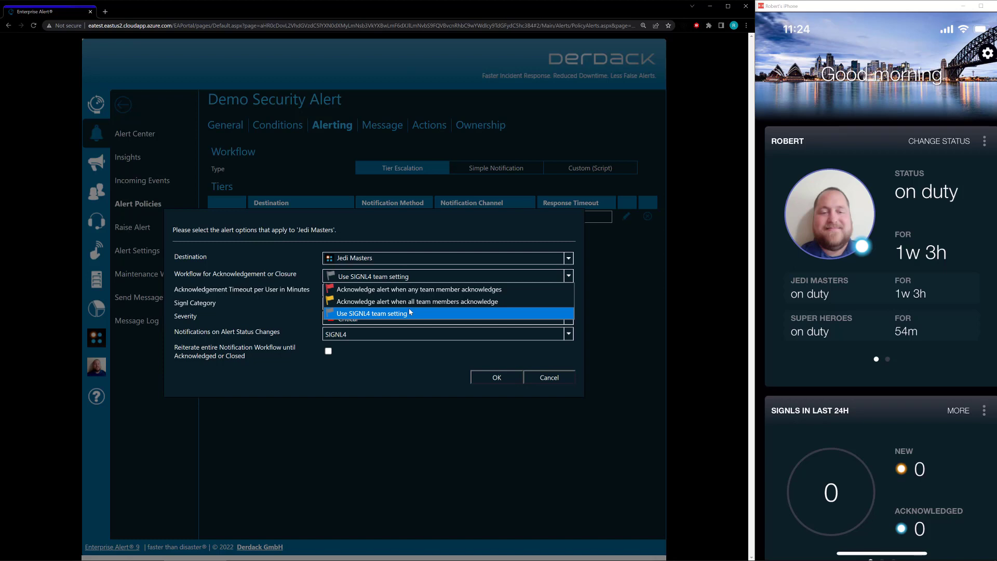
click(409, 312)
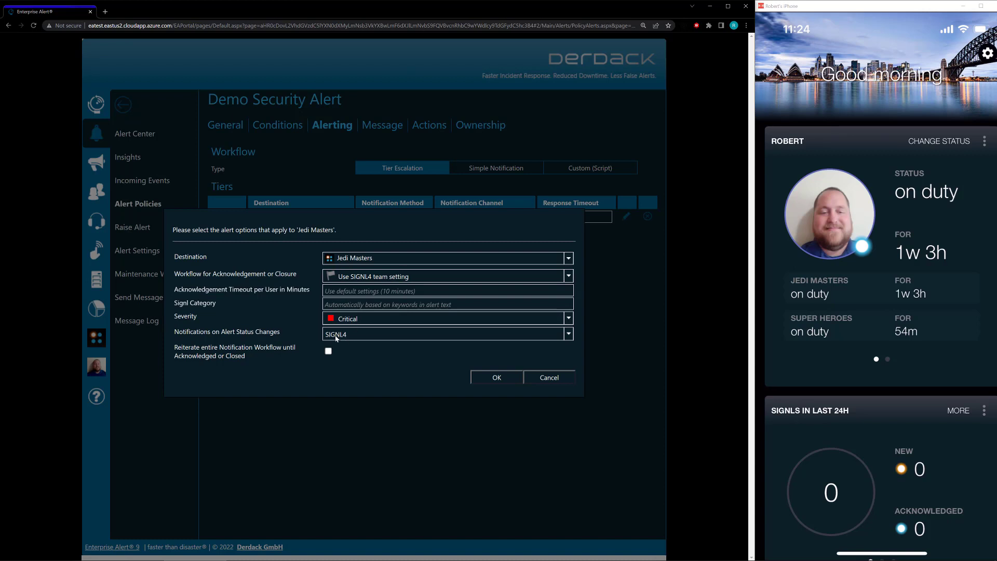
click(379, 336)
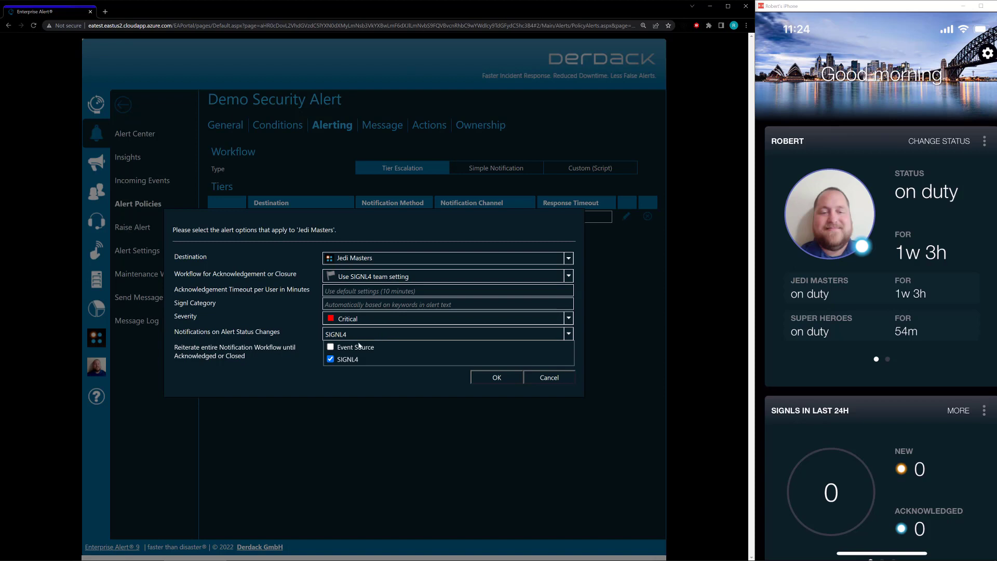
click(357, 347)
click(396, 367)
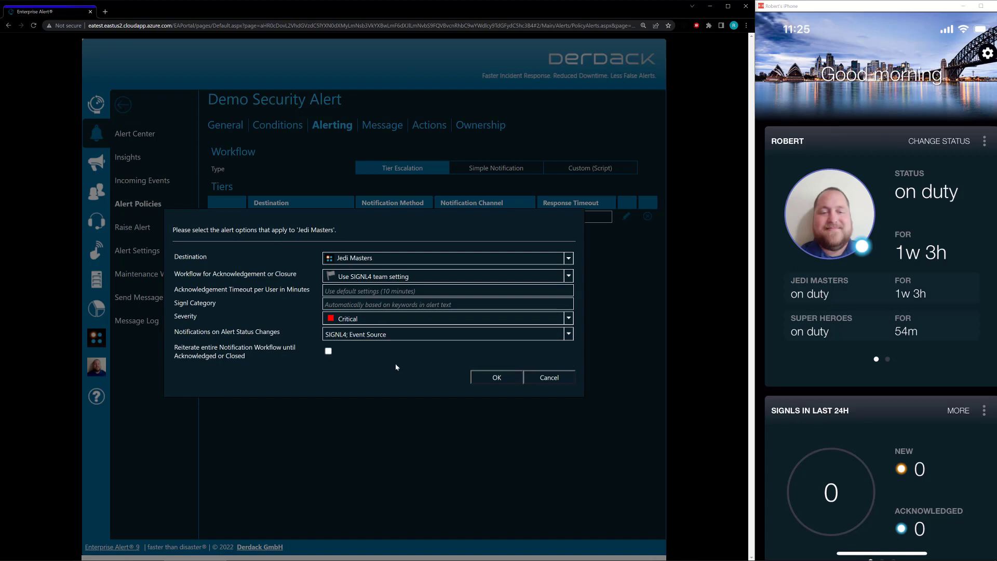
click(478, 381)
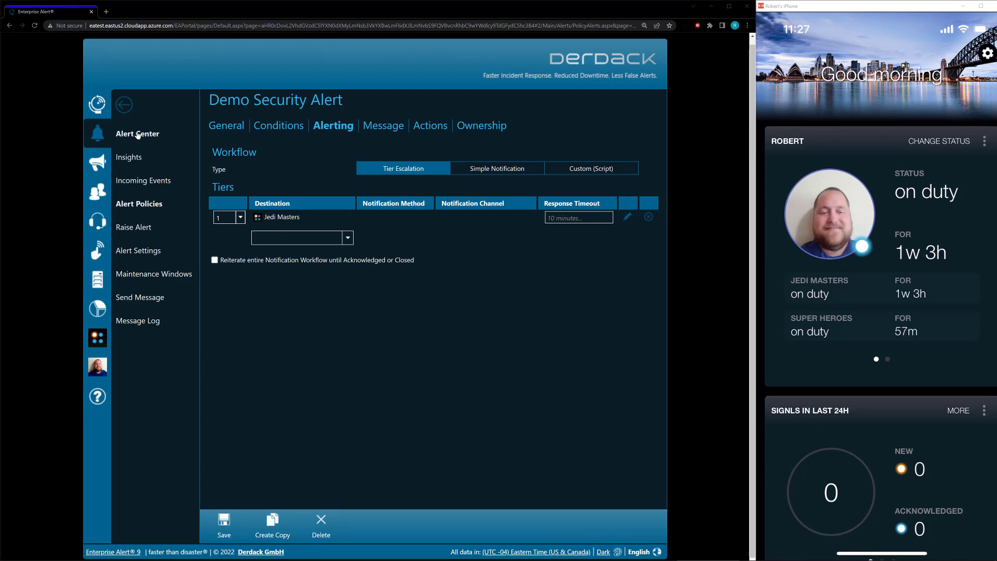
Go to the Alert Center and select open Security Alert 33
click(137, 134)
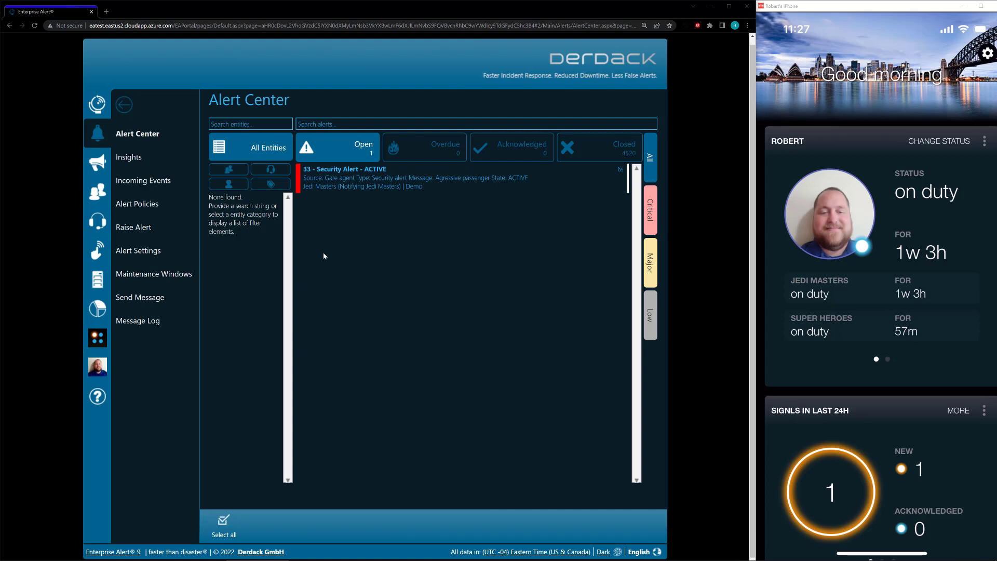
click(347, 188)
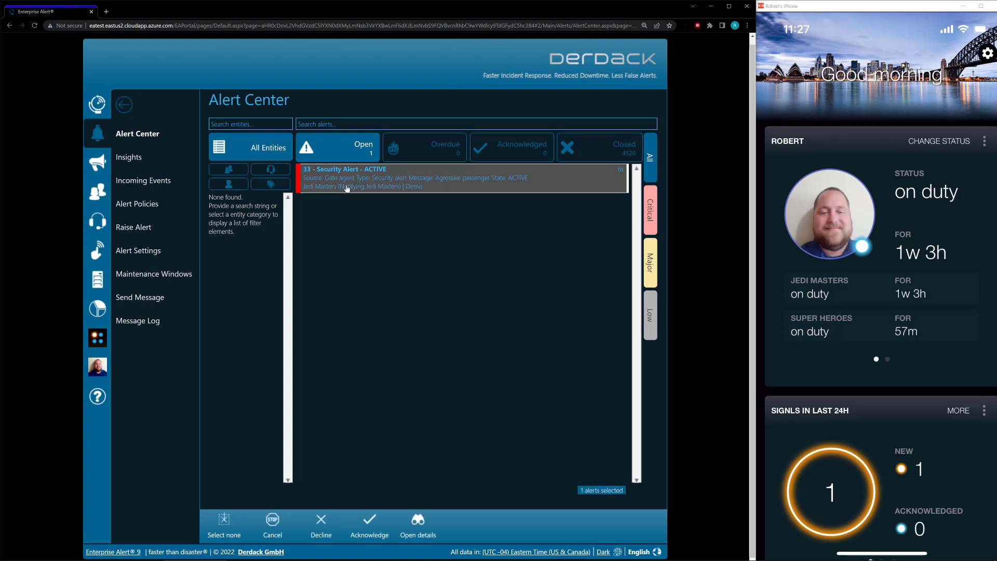
Open alert 33's details and scroll its timeline until it reads Acknowledged
double_click(347, 188)
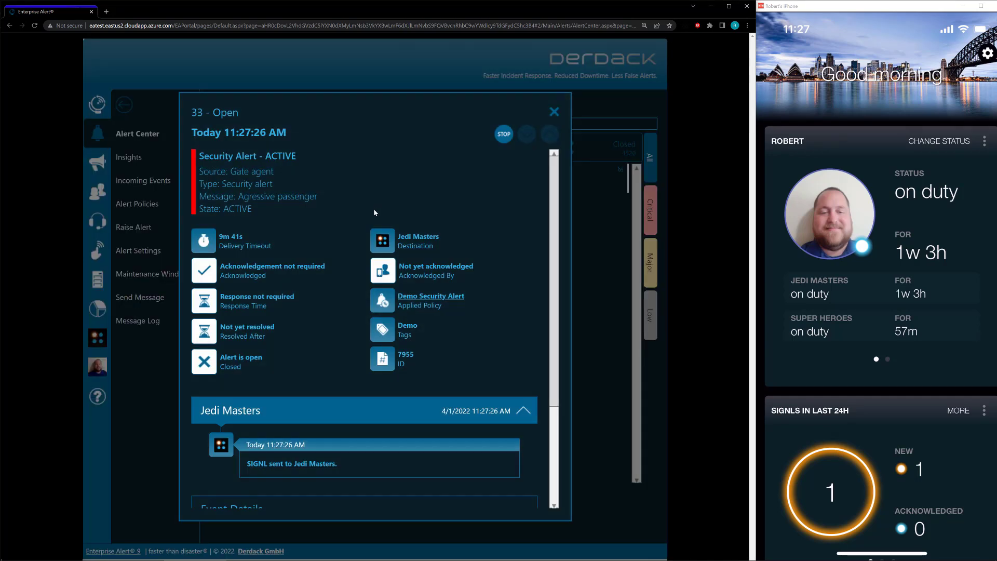
scroll(411, 246, down, 1)
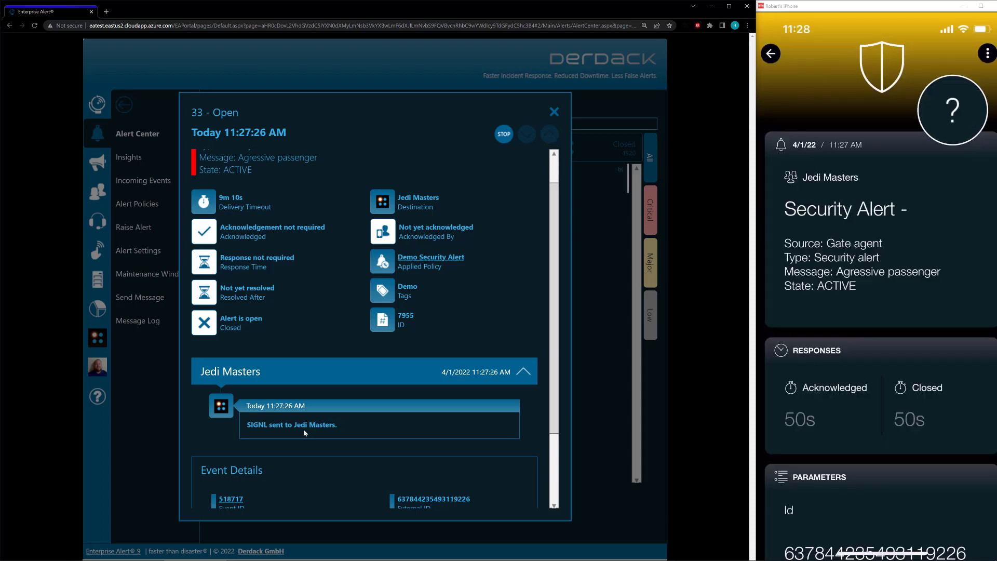
scroll(306, 431, down, 2)
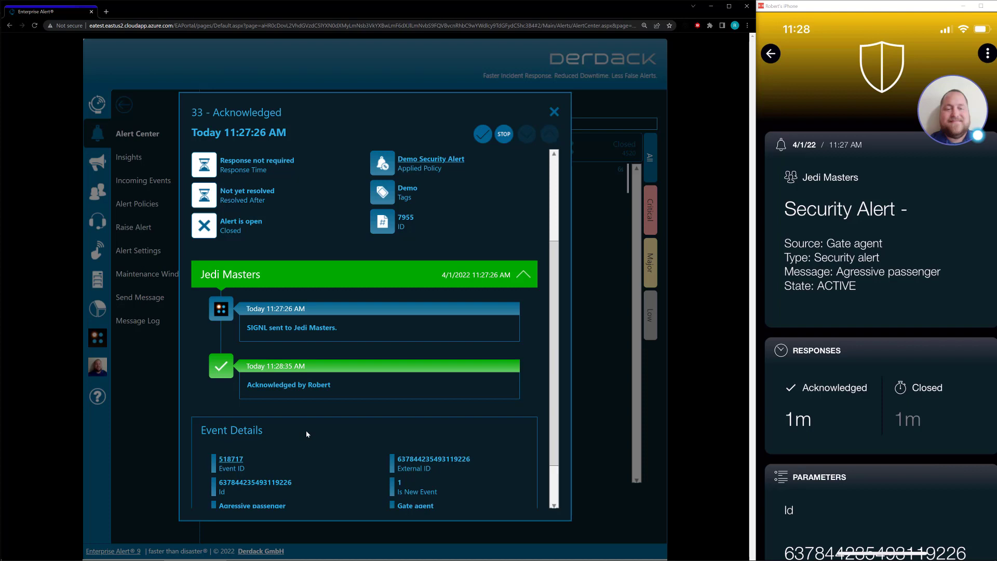
Confirm alert 33 is Closed in its details, then dismiss the dialog
scroll(307, 434, up, 3)
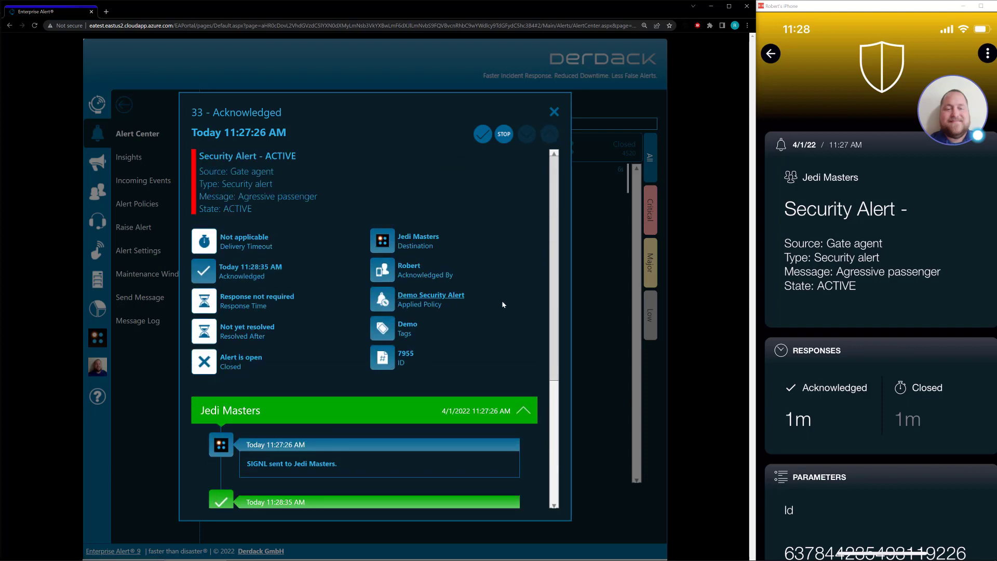
scroll(342, 400, down, 3)
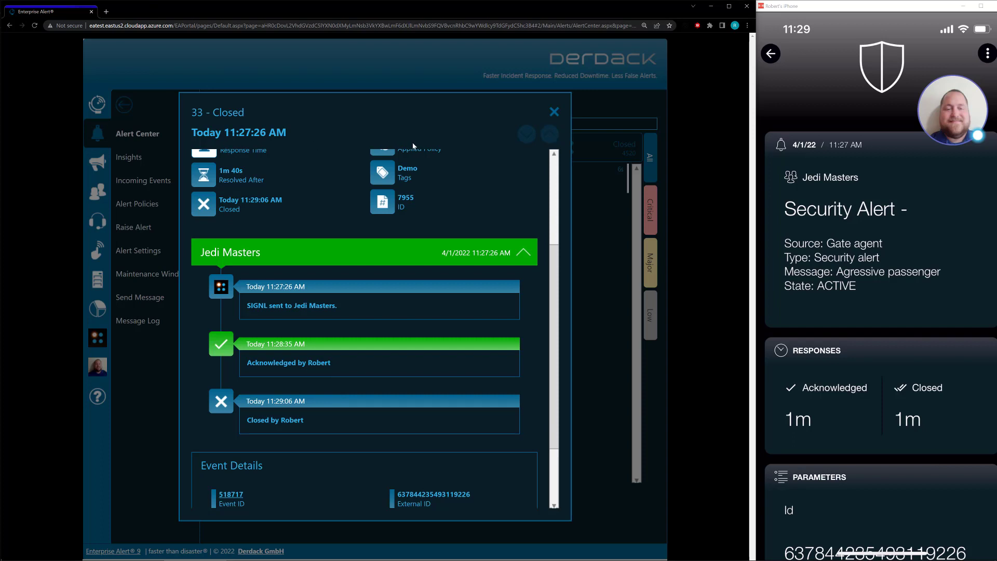
click(554, 112)
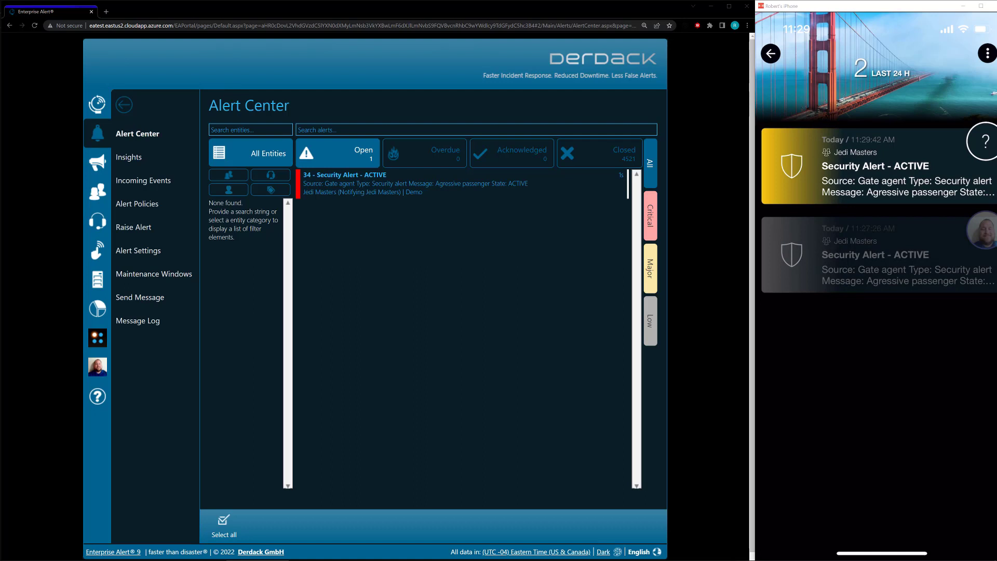
Open alert 34's details in Alert Center and stop it, cancelling its notifications to Jedi Masters
click(336, 198)
double_click(336, 196)
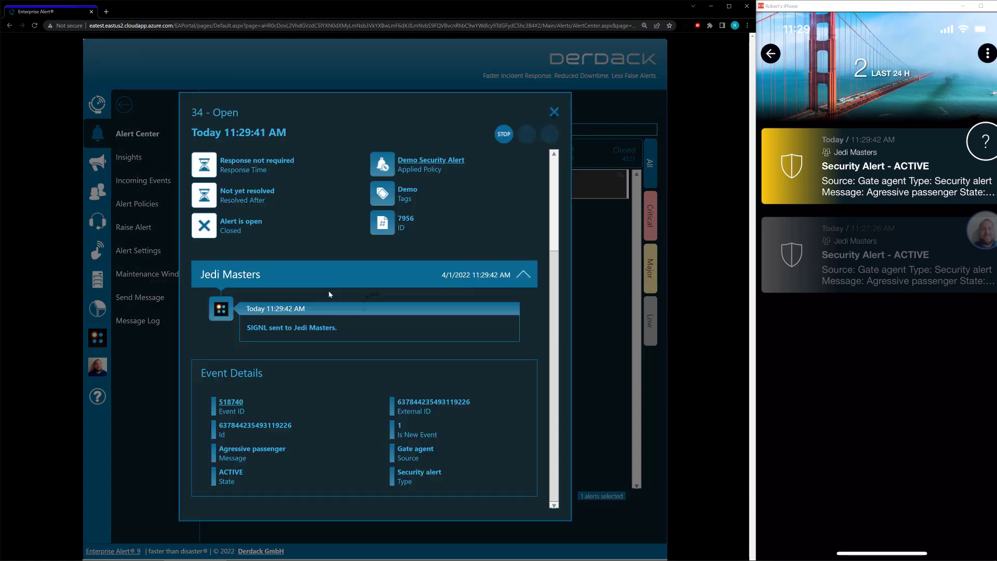
click(504, 135)
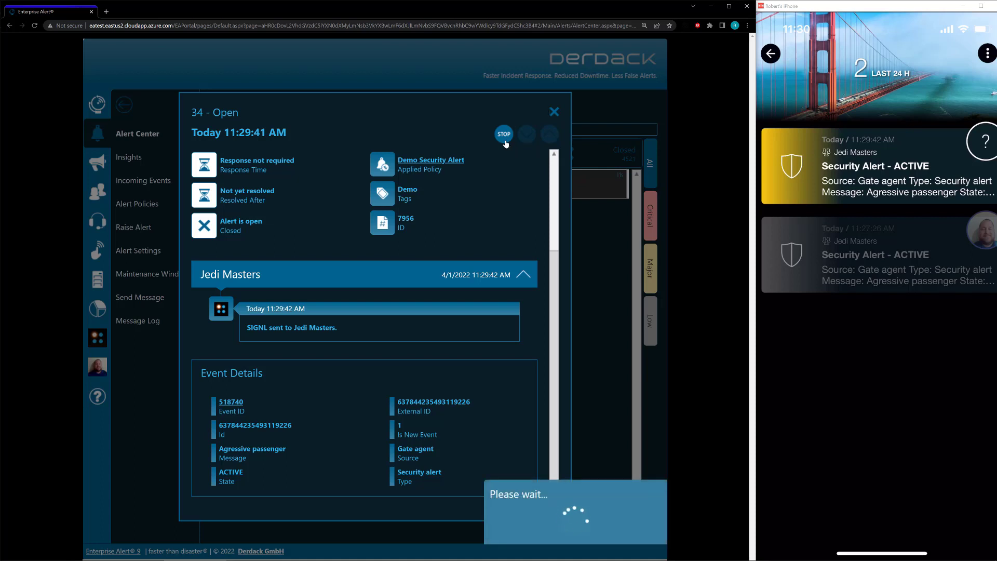